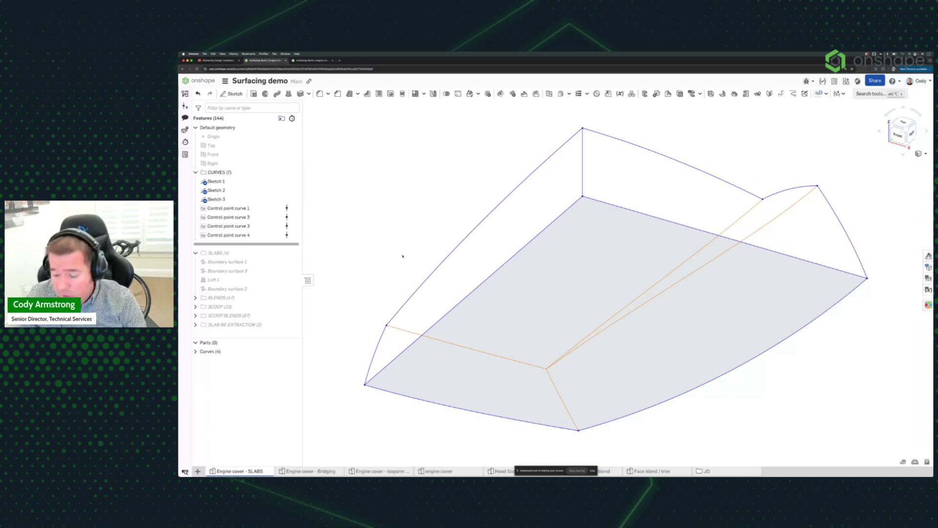
# Step: Highlight Sketch 1, Sketch 2 and Sketch 3 in the model to examine the planar layout curves
pyautogui.click(240, 182)
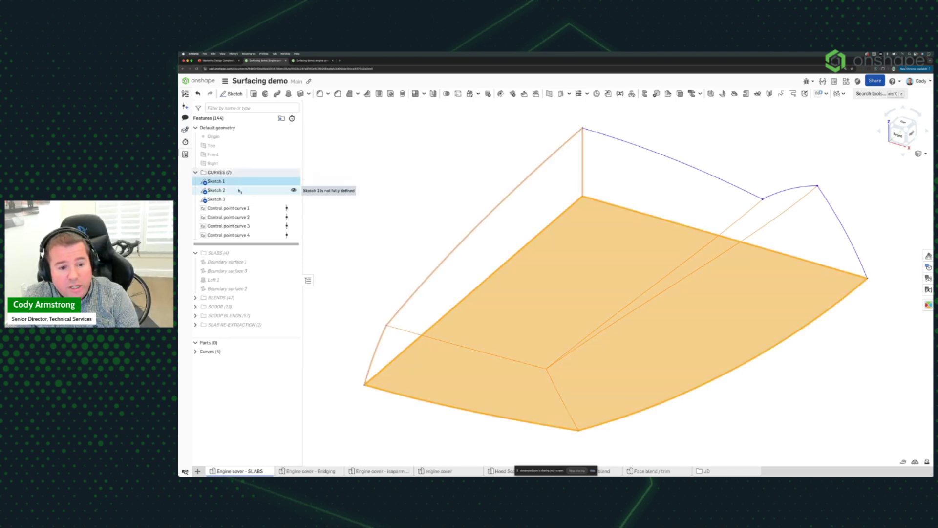
pyautogui.keyDown('shift'); pyautogui.click(240, 190); pyautogui.keyUp('shift')
pyautogui.keyDown('shift'); pyautogui.click(241, 199); pyautogui.keyUp('shift')
pyautogui.click(367, 166)
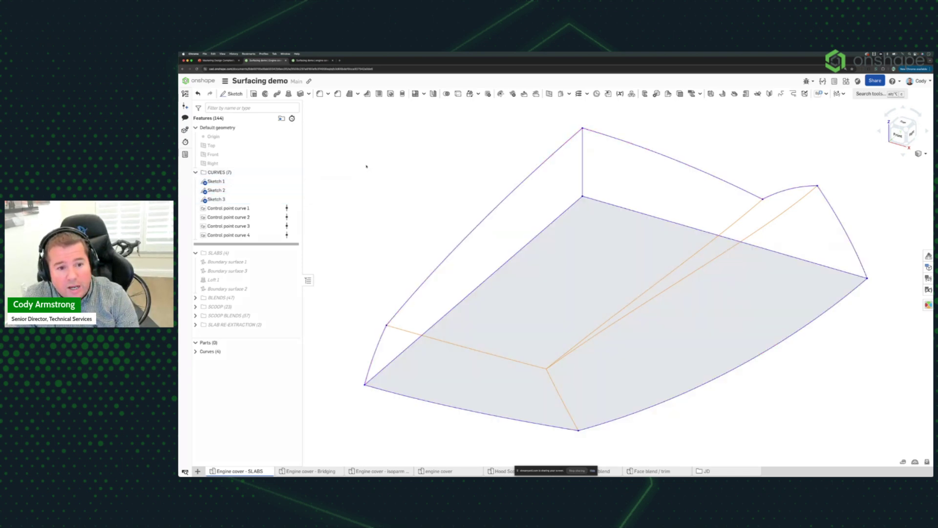
# Step: Highlight Control point curves 1 through 4 together to examine the 3D edge curves of the wireframe
pyautogui.click(238, 208)
pyautogui.keyDown('shift'); pyautogui.click(239, 217); pyautogui.keyUp('shift')
pyautogui.keyDown('shift'); pyautogui.click(241, 226); pyautogui.keyUp('shift')
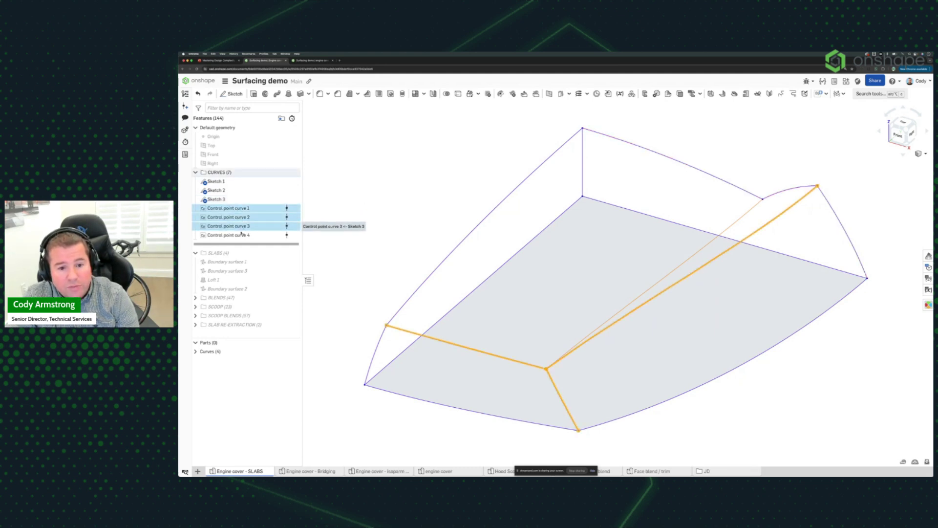
pyautogui.keyDown('shift'); pyautogui.click(244, 235); pyautogui.keyUp('shift')
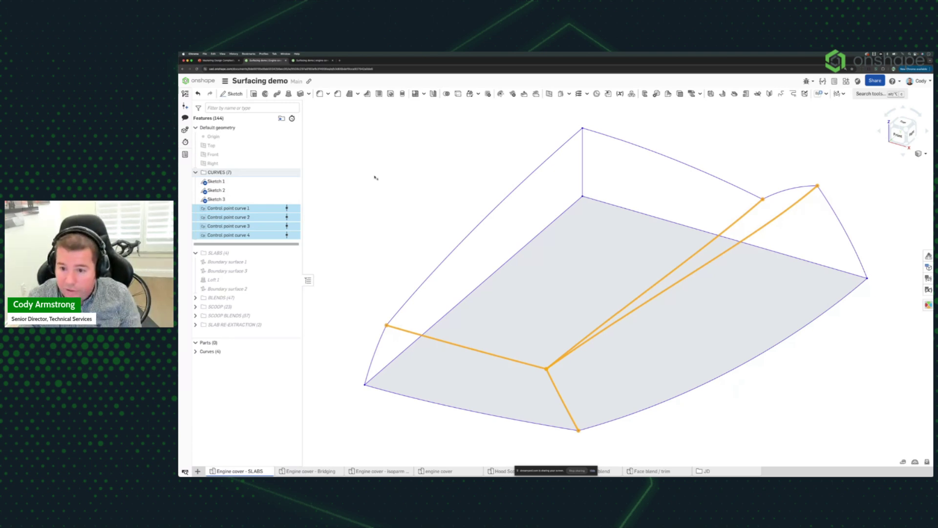
pyautogui.click(394, 174)
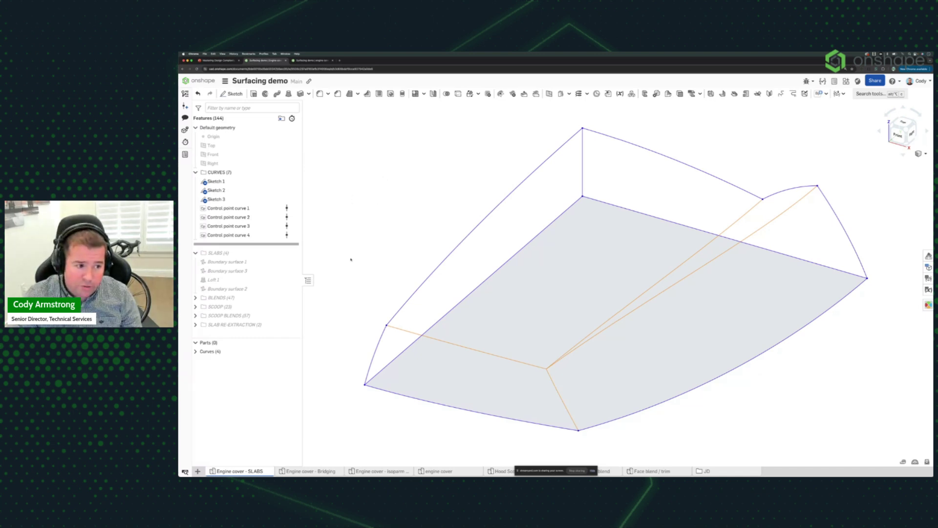
# Step: Roll the feature history forward past Boundary surface 2 and highlight Boundary surface 1 in the model
pyautogui.moveTo(294, 243); pyautogui.dragTo(293, 292)
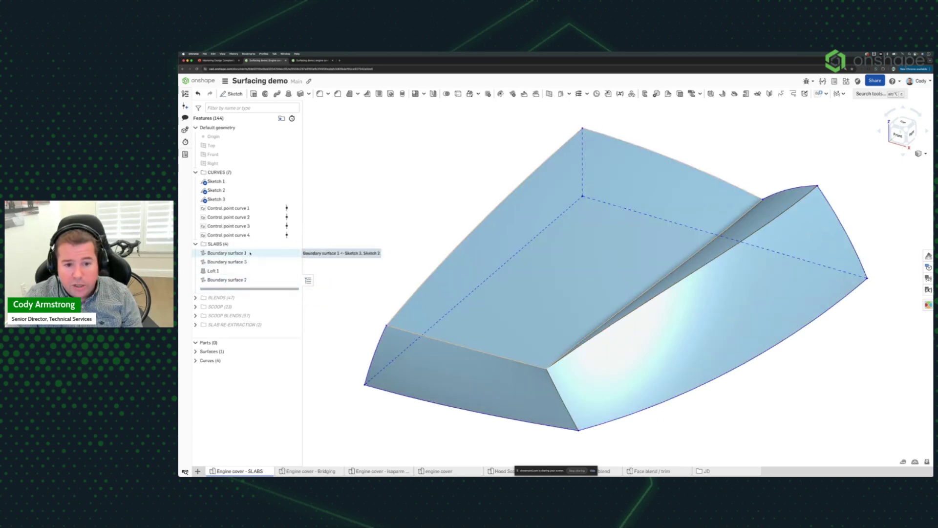
pyautogui.moveTo(382, 210); pyautogui.dragTo(417, 199, button='middle')
pyautogui.scroll(-1, 417, 198)
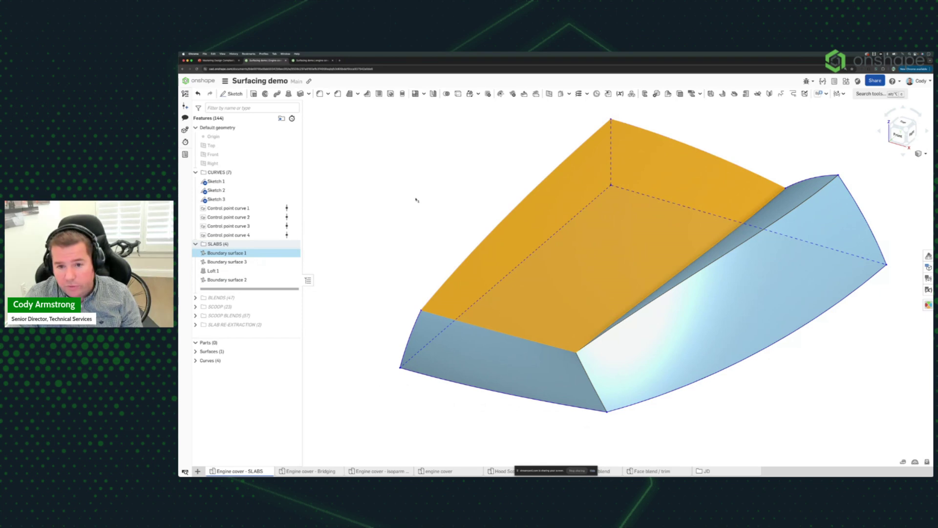
pyautogui.click(416, 199)
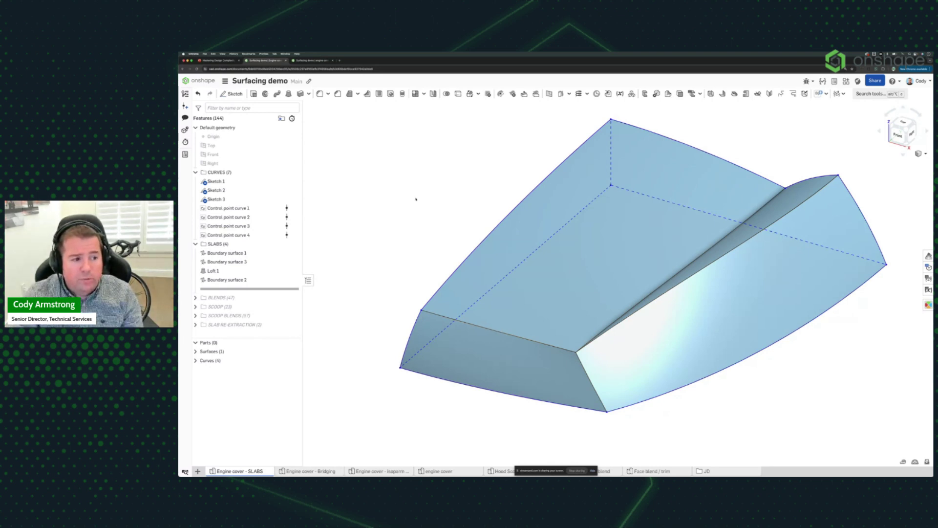
# Step: Highlight Boundary surfaces 1 and 3 together and Loft 1 on its own to examine the slab surfaces
pyautogui.click(244, 252)
pyautogui.keyDown('shift'); pyautogui.click(259, 262); pyautogui.keyUp('shift')
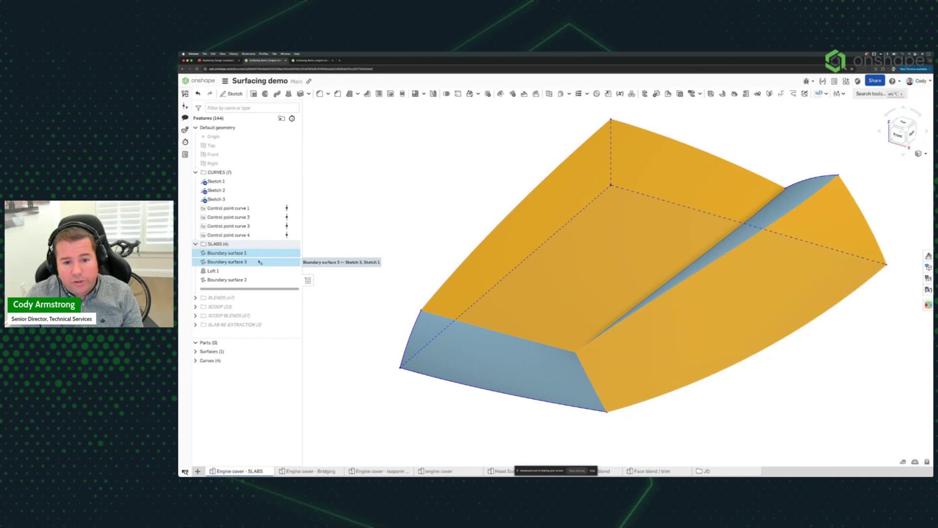
pyautogui.click(339, 236)
pyautogui.click(214, 271)
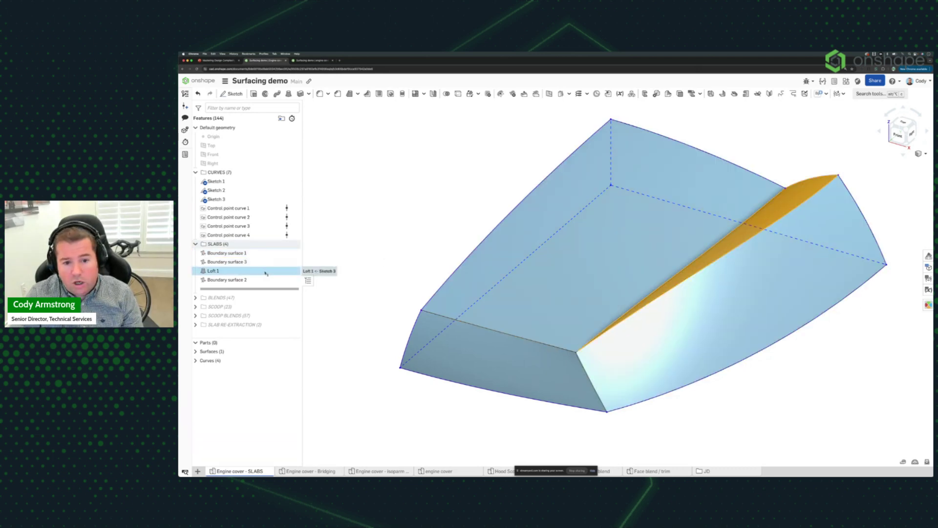
pyautogui.moveTo(377, 240)
pyautogui.mouseDown(button='right')
pyautogui.moveTo(391, 239)
pyautogui.moveTo(371, 243)
pyautogui.mouseUp(button='right')
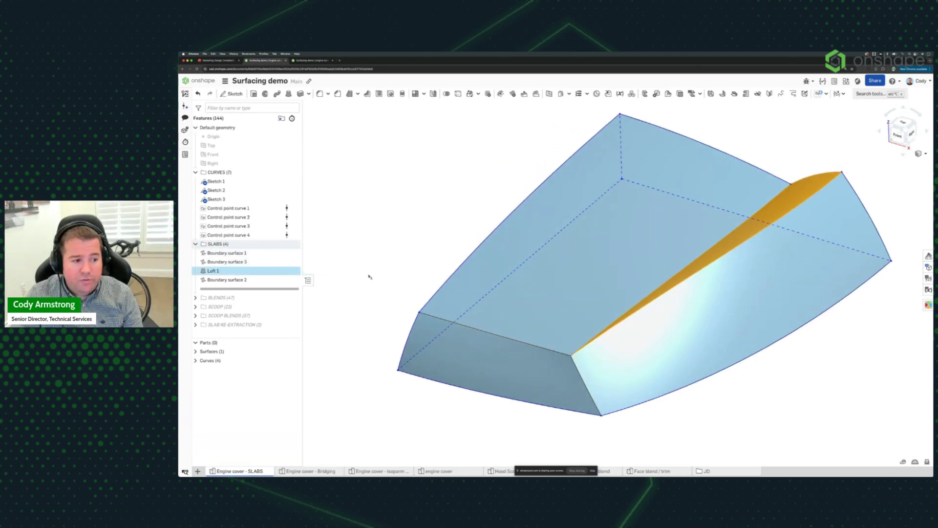
pyautogui.click(370, 276)
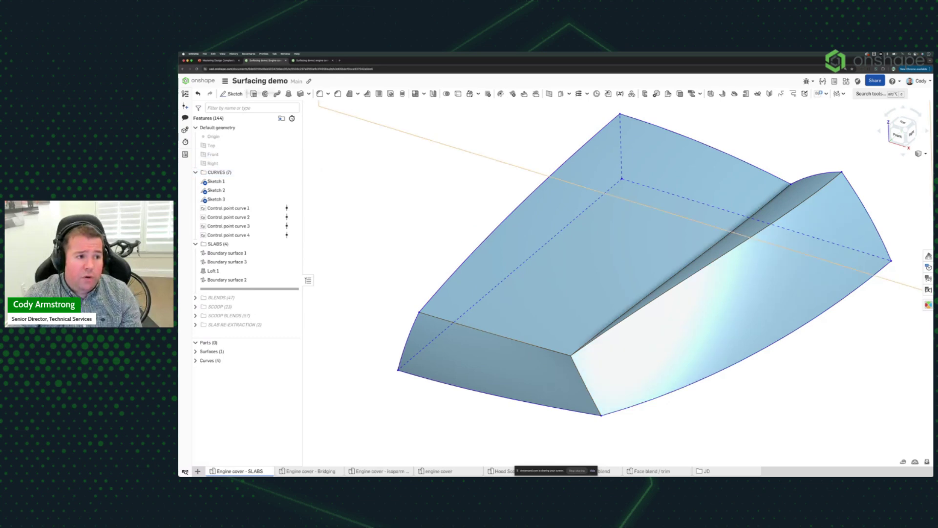
# Step: Switch to the PowerPoint presentation on surfacing in the browser
pyautogui.click(225, 61)
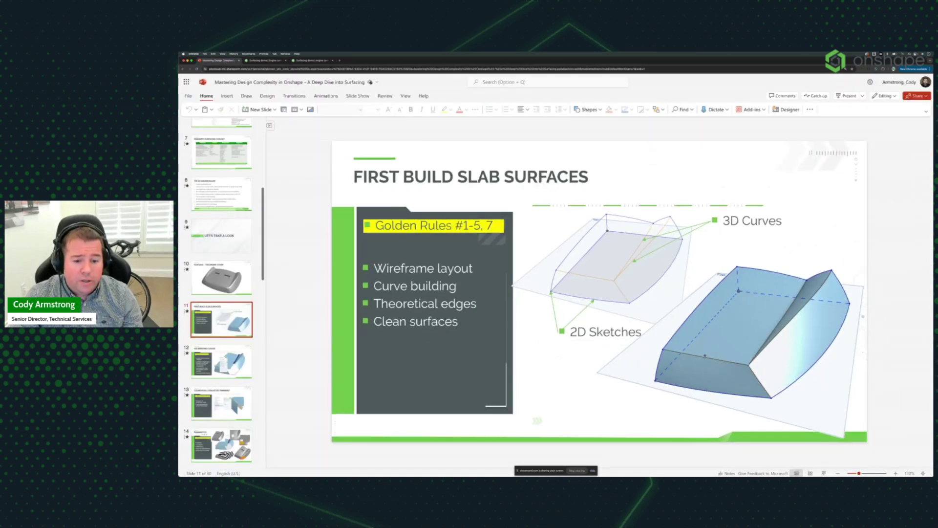
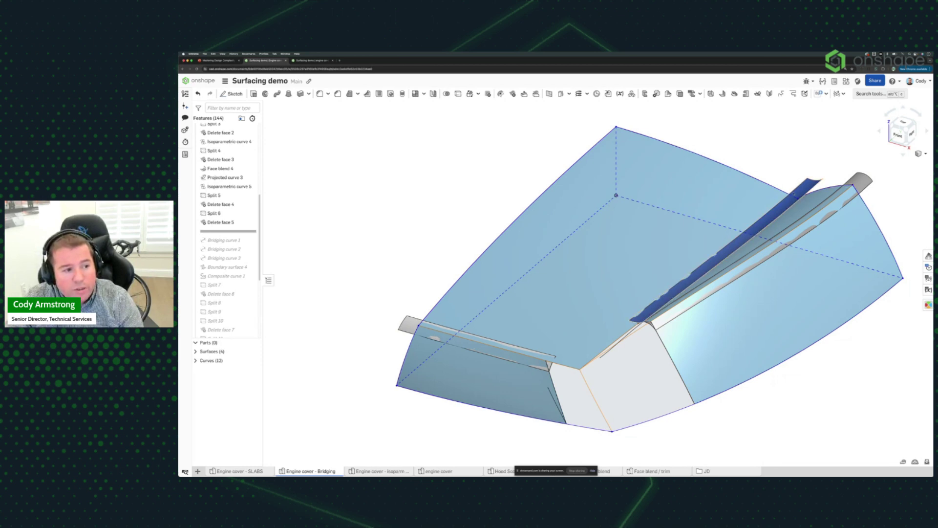
# Step: Highlight Projected curve 3 and Isoparametric curve 5 individually to examine the trimmed end of the front face blend
pyautogui.click(231, 179)
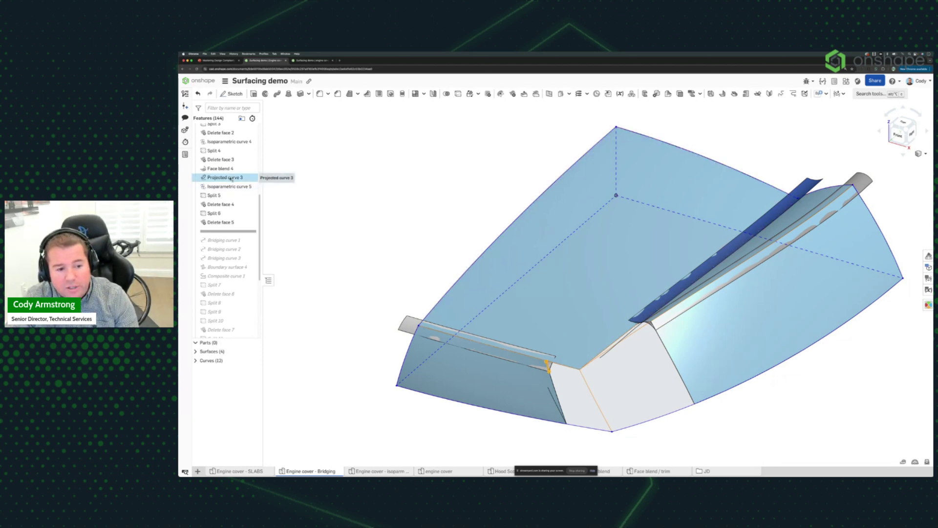
pyautogui.scroll(5, 602, 358)
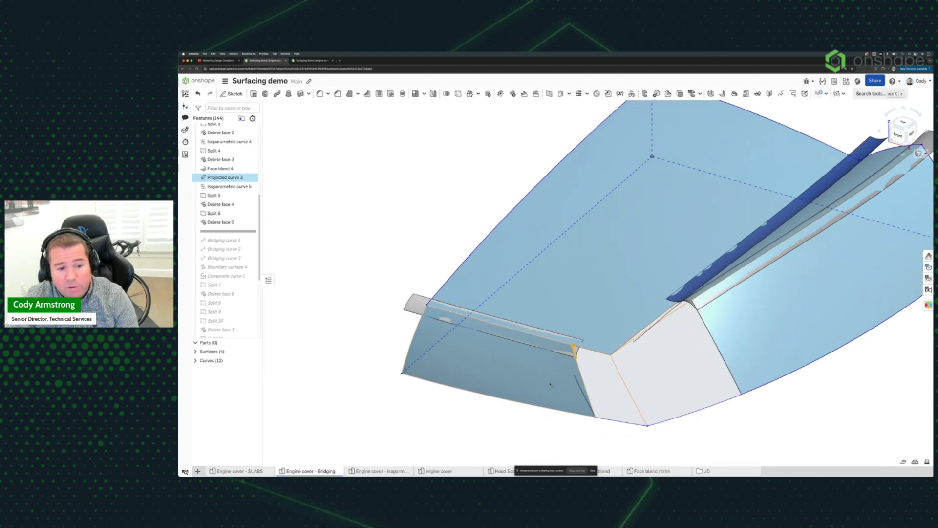
pyautogui.scroll(2, 602, 358)
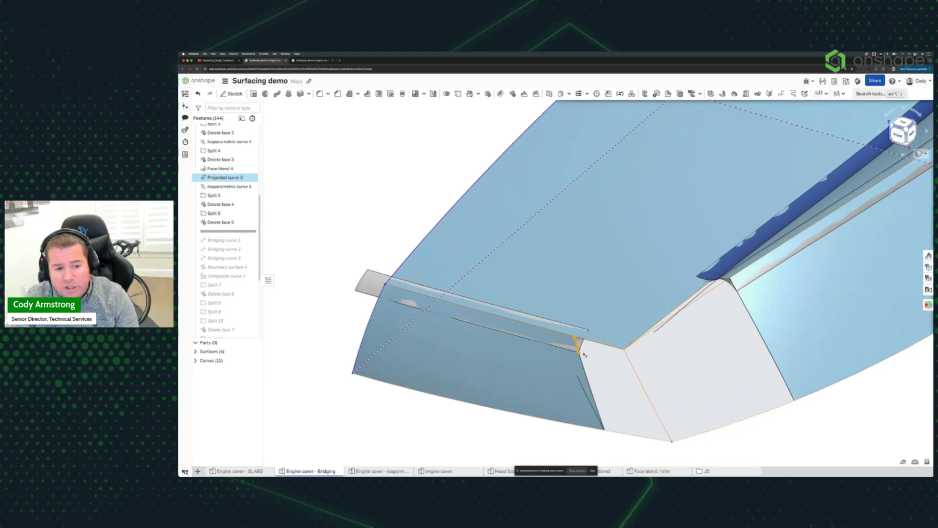
pyautogui.click(239, 179)
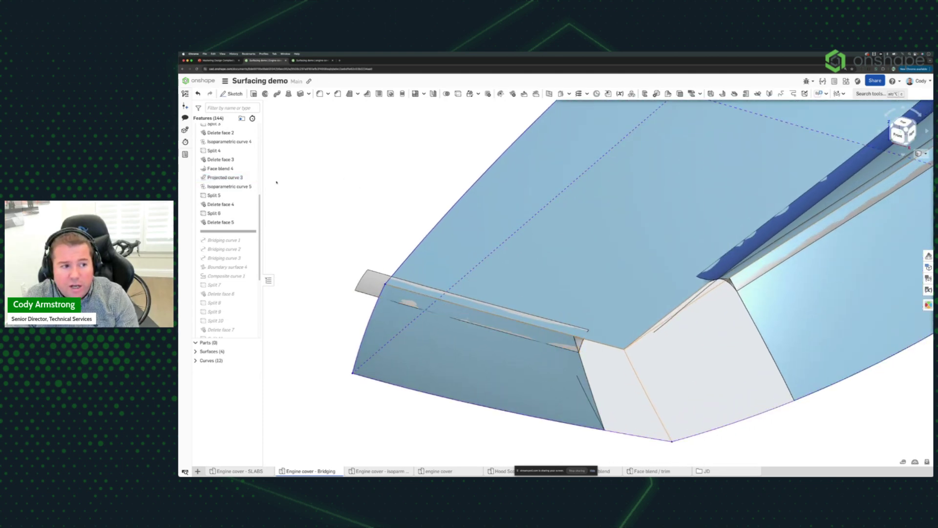
pyautogui.click(239, 179)
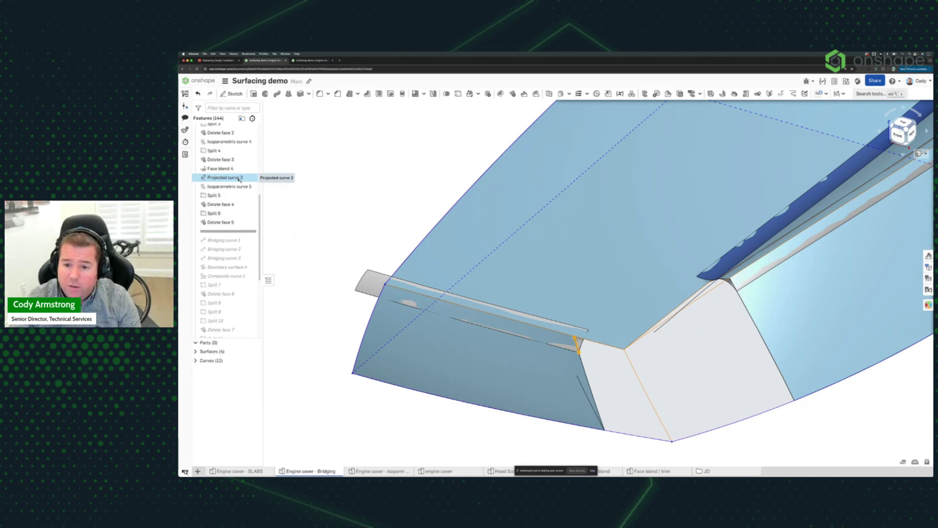
pyautogui.click(239, 187)
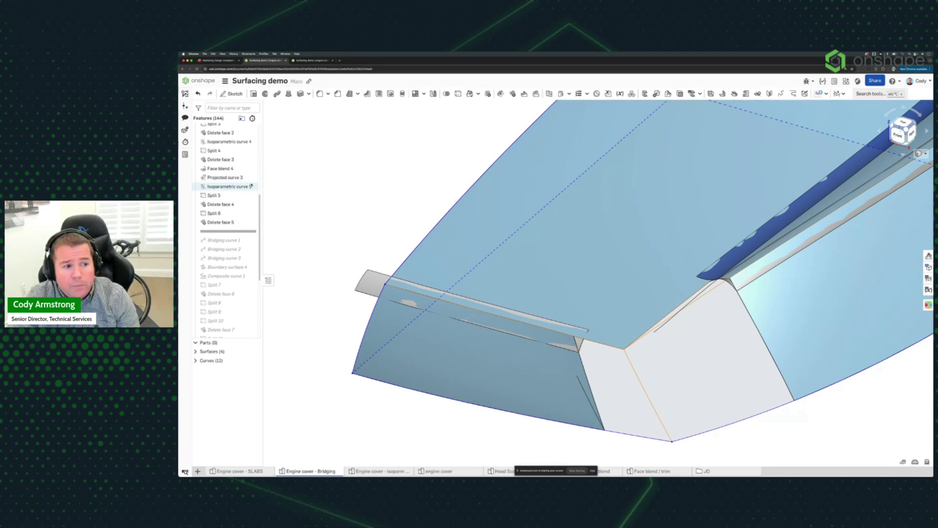
pyautogui.click(239, 187)
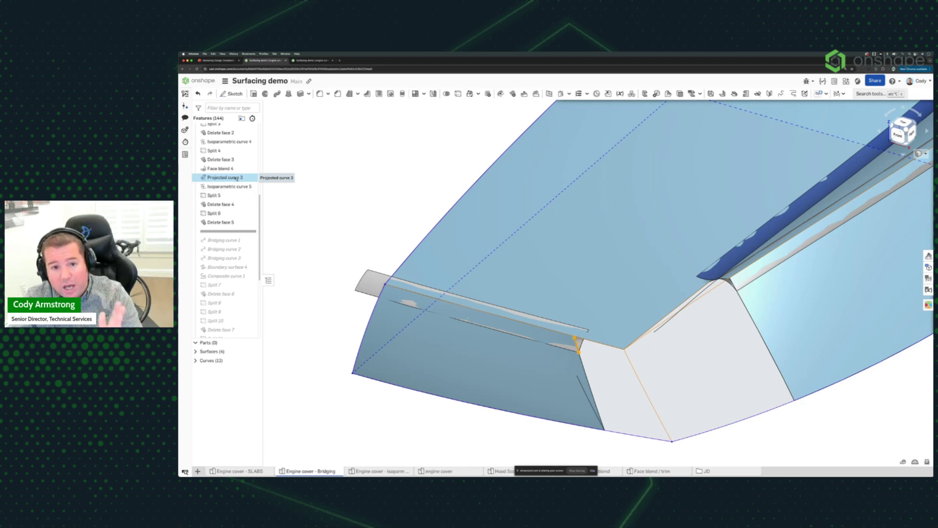
# Step: Select Projected curve 3 and Isoparametric curve 5 together and examine where they meet at the open front corner
pyautogui.click(236, 178)
pyautogui.keyDown('shift'); pyautogui.click(230, 187); pyautogui.keyUp('shift')
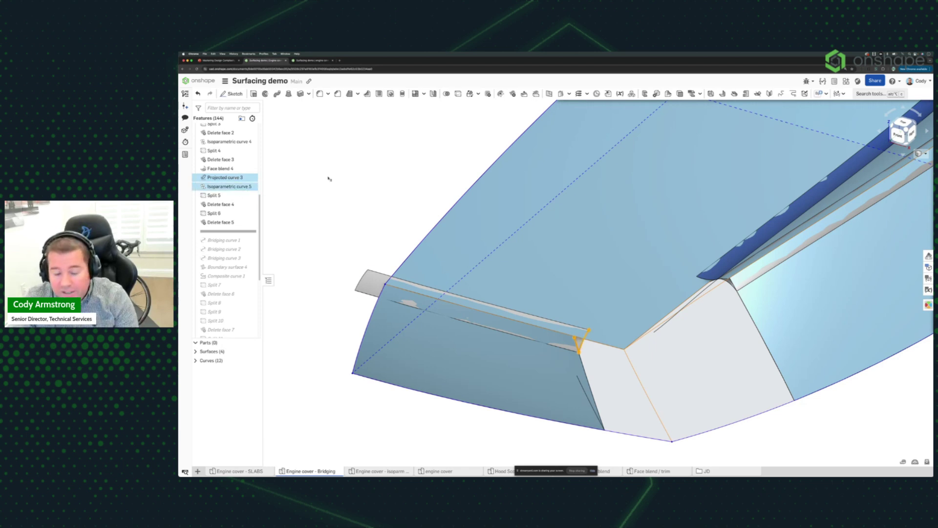
pyautogui.scroll(5, 582, 342)
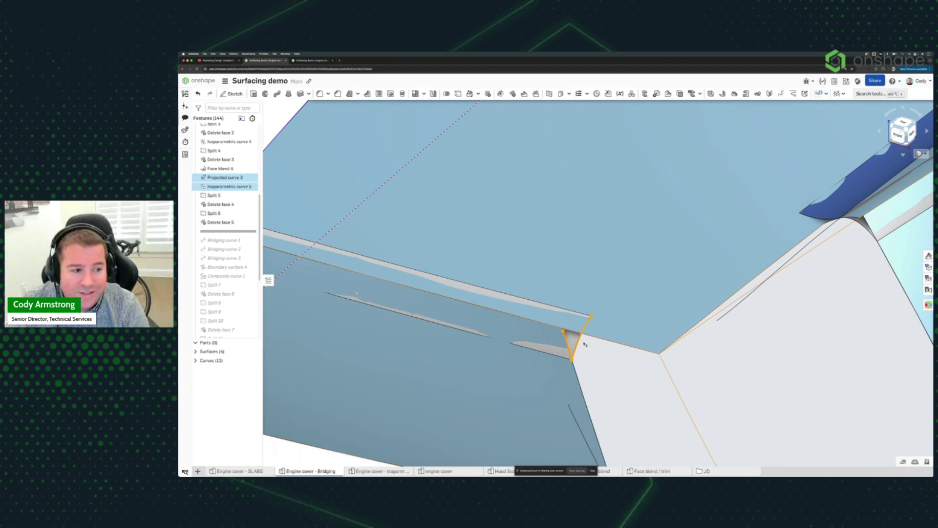
pyautogui.scroll(-5, 596, 354)
pyautogui.moveTo(620, 371); pyautogui.dragTo(612, 377, button='middle')
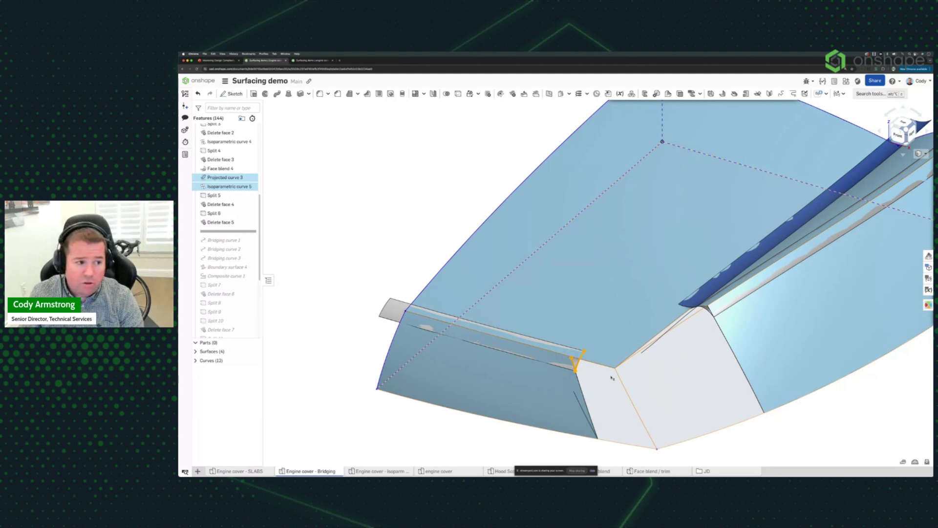
pyautogui.click(347, 209)
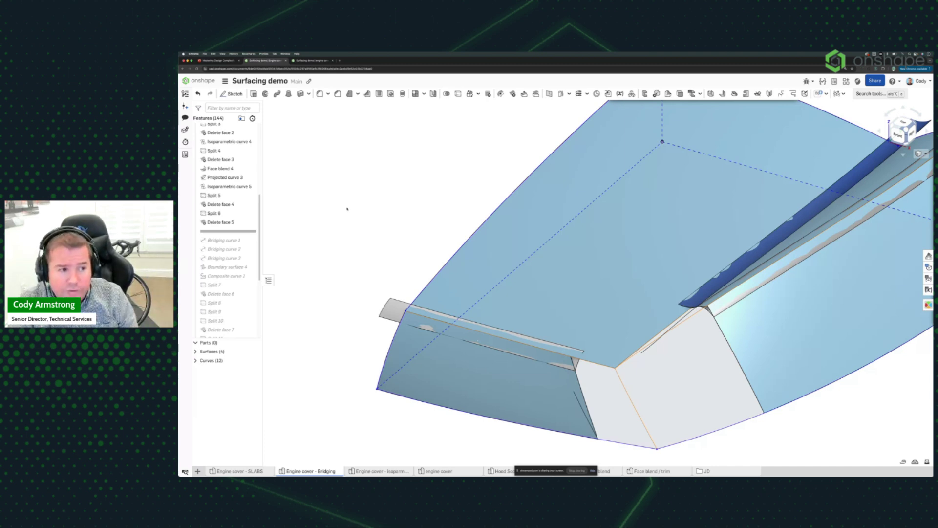
# Step: Roll the feature history forward past Bridging curve 1 and highlight that curve along the lower corner
pyautogui.scroll(-2, 259, 220)
pyautogui.moveTo(252, 212); pyautogui.dragTo(239, 219)
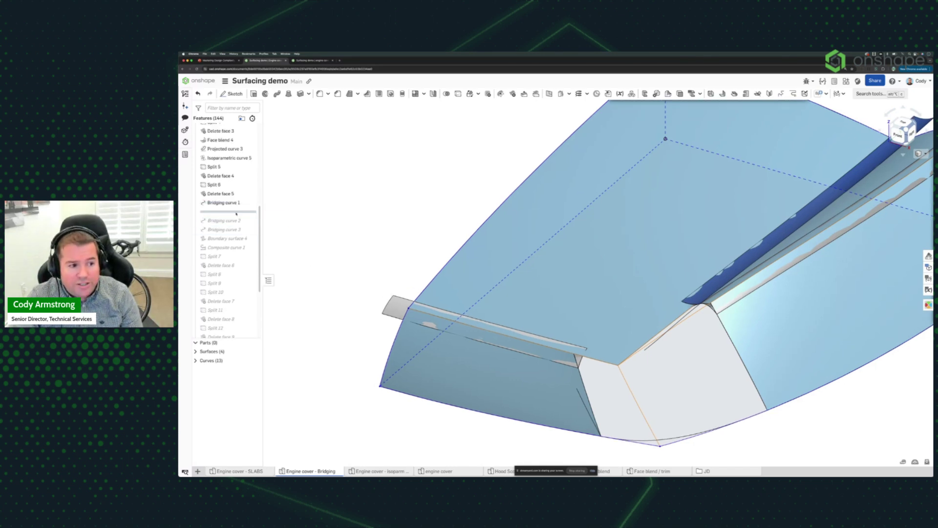
pyautogui.click(235, 203)
pyautogui.moveTo(616, 447); pyautogui.dragTo(627, 411, button='middle')
pyautogui.scroll(-1, 711, 413)
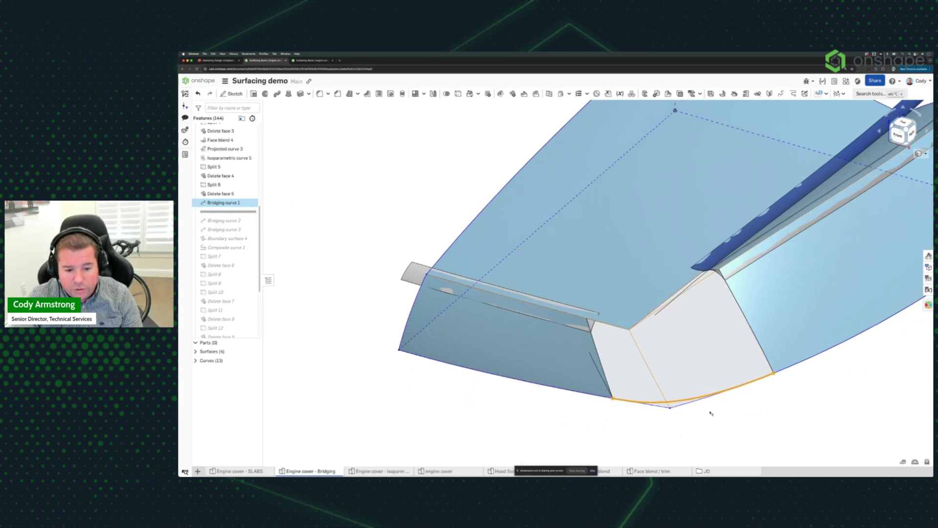
pyautogui.scroll(2, 711, 413)
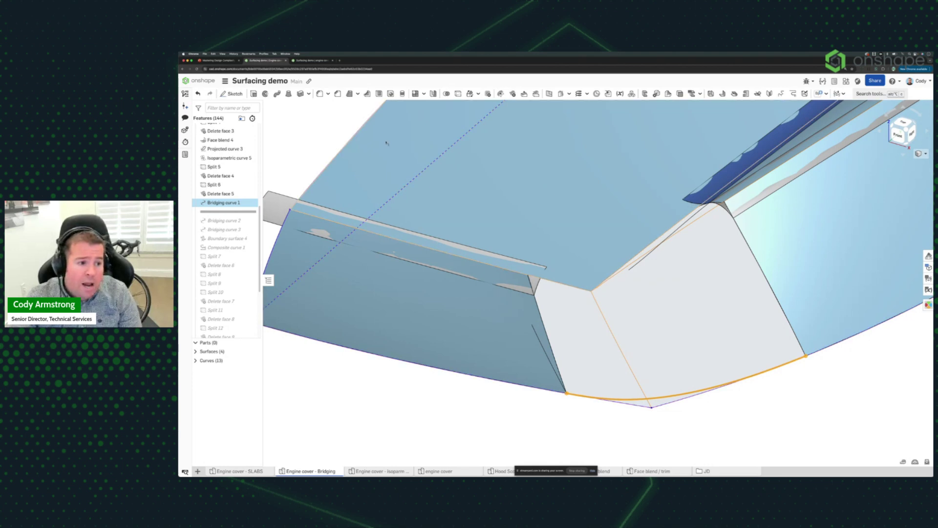
# Step: Roll the feature history forward past Bridging curve 3 and highlight Bridging curves 2 and 3 together
pyautogui.moveTo(254, 213)
pyautogui.mouseDown()
pyautogui.moveTo(254, 234)
pyautogui.moveTo(247, 228)
pyautogui.mouseUp()
pyautogui.click(242, 220)
pyautogui.keyDown('shift'); pyautogui.click(230, 212); pyautogui.keyUp('shift')
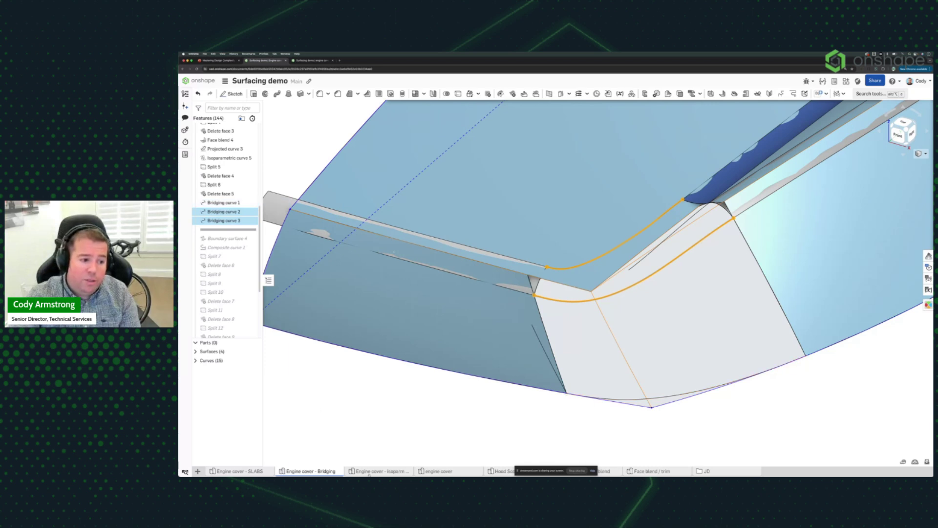
pyautogui.click(364, 420)
# Step: Roll the feature history forward past Boundary surface 4 and inspect the surface filling the corner
pyautogui.moveTo(250, 230); pyautogui.dragTo(250, 239)
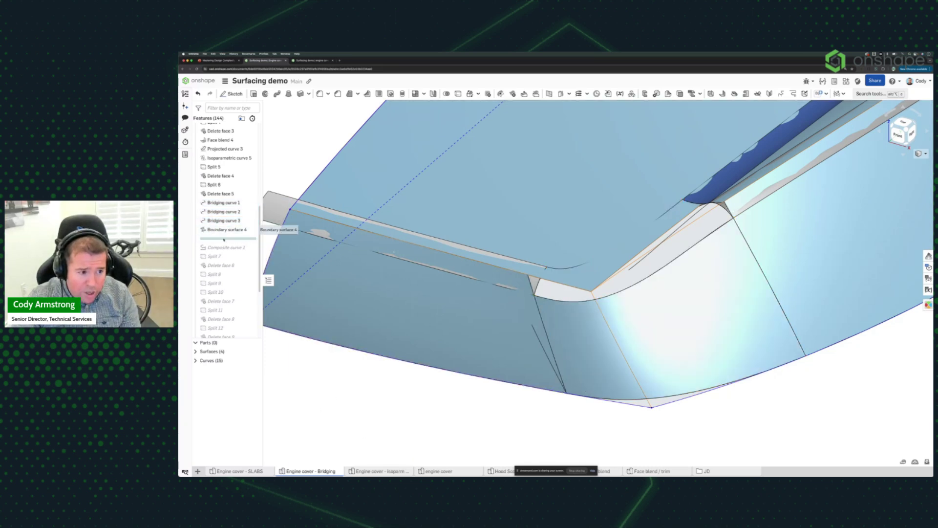
pyautogui.moveTo(637, 350); pyautogui.dragTo(663, 347, button='right')
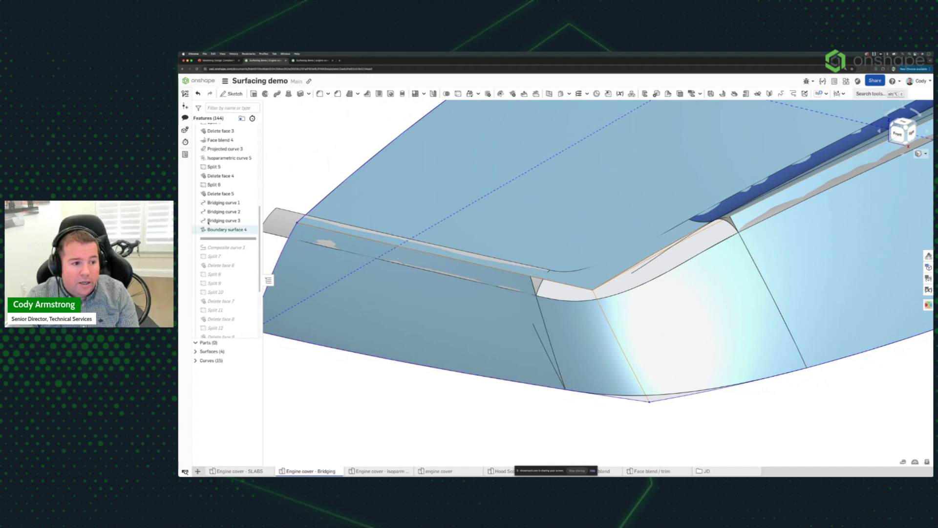
# Step: Open Bridging curve 3 for editing, review its end continuity options, and accept it with Match curvature kept
pyautogui.doubleClick(233, 221)
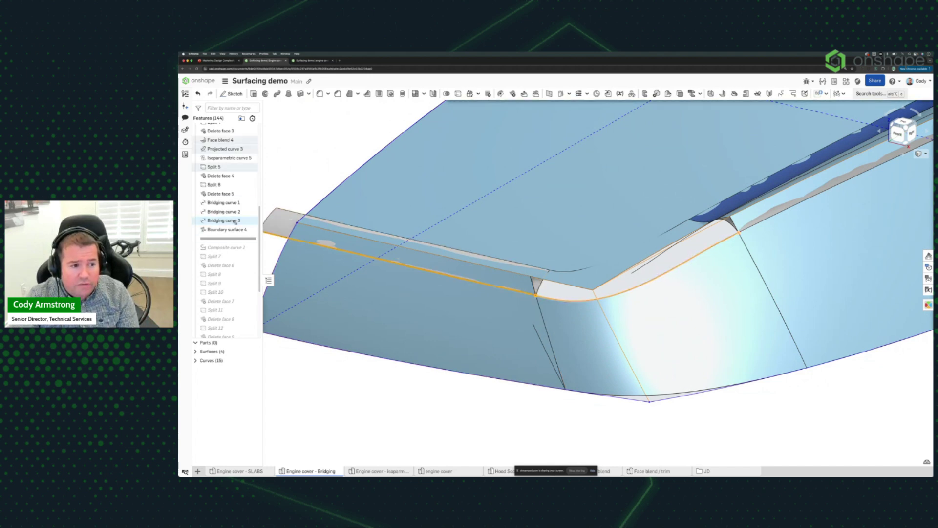
pyautogui.scroll(-3, 498, 308)
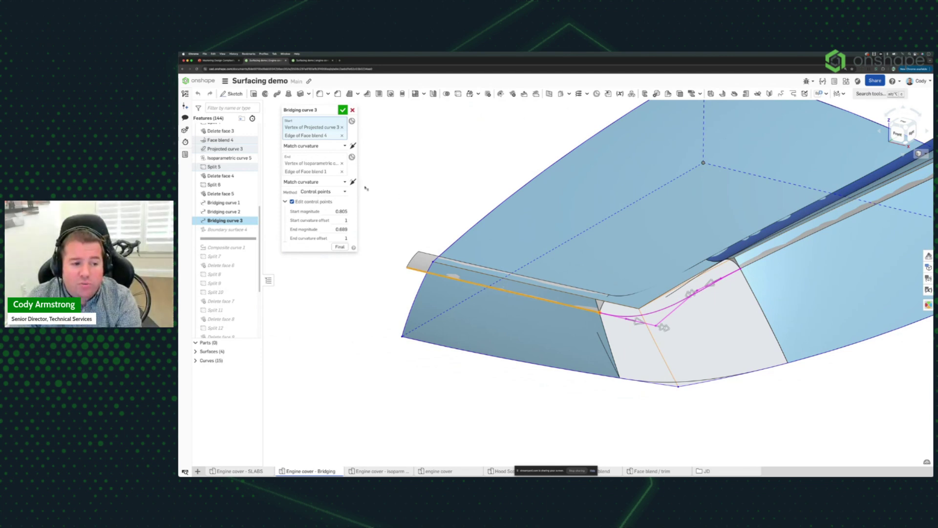
pyautogui.click(333, 181)
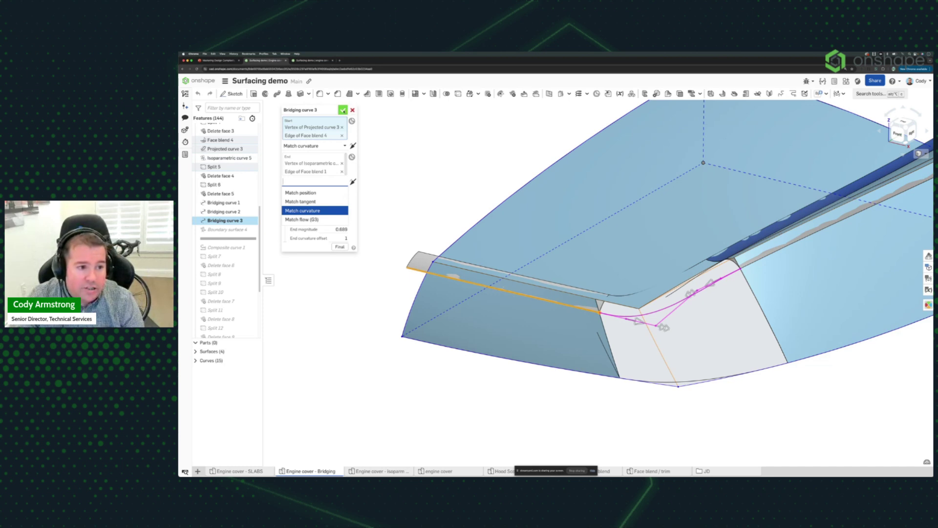
pyautogui.click(343, 110)
pyautogui.moveTo(497, 148); pyautogui.dragTo(440, 201, button='right')
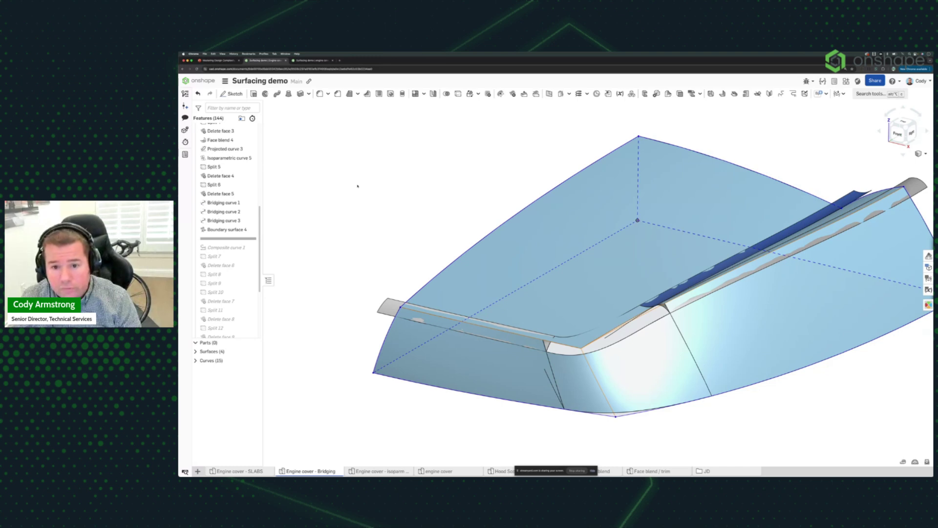
pyautogui.press('f')
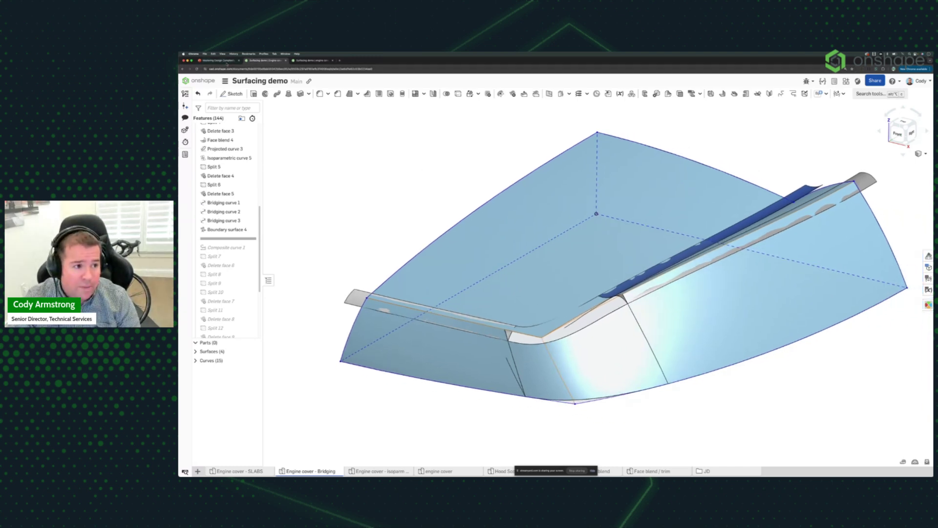
# Step: Switch to the PowerPoint presentation and start the slide show from slide 13, "Clean edges, even after trimming?"
pyautogui.click(219, 60)
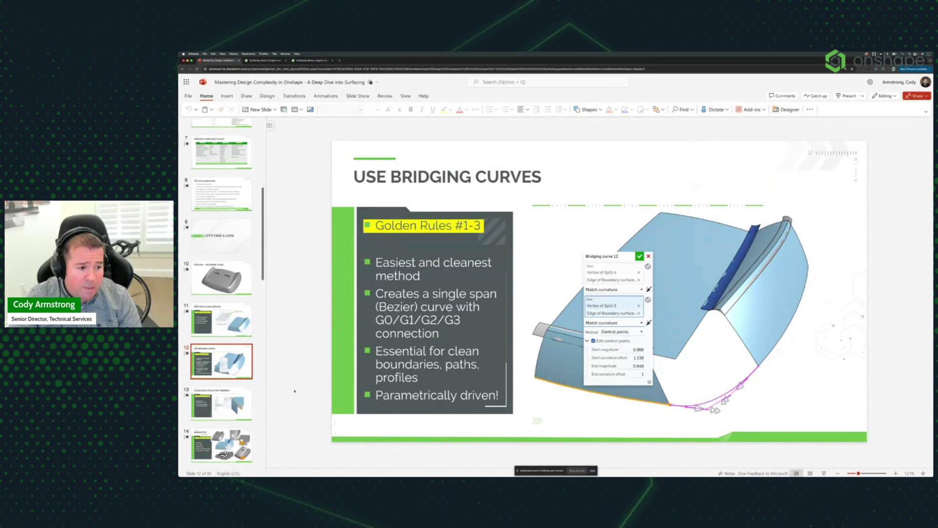
pyautogui.click(223, 405)
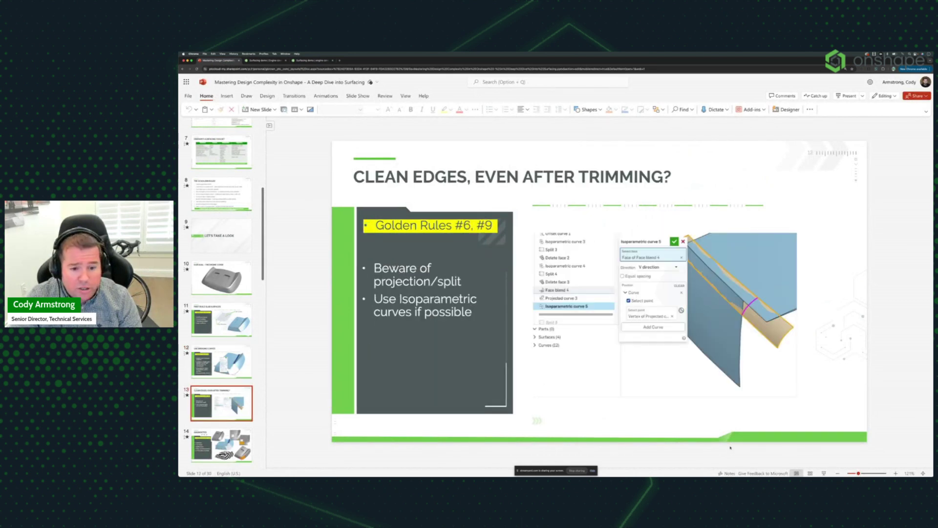
pyautogui.hotkey('shift', 'F5')
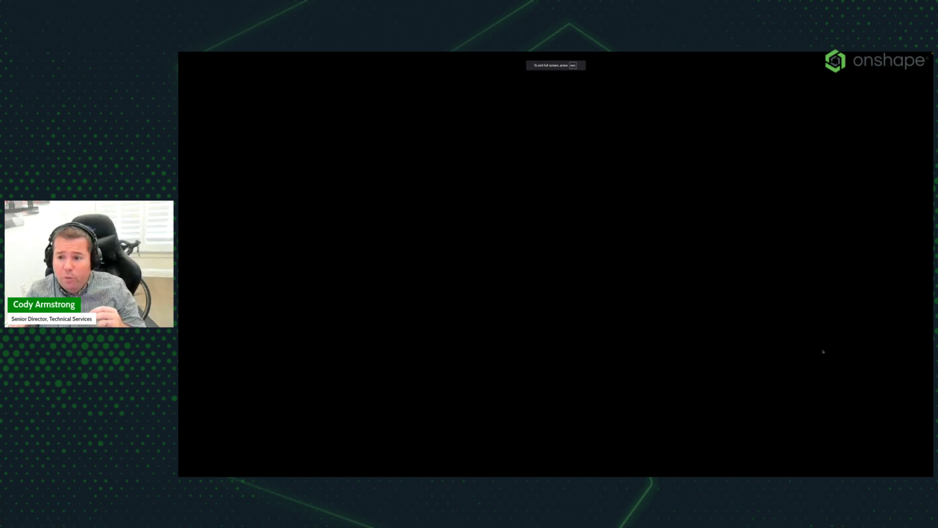